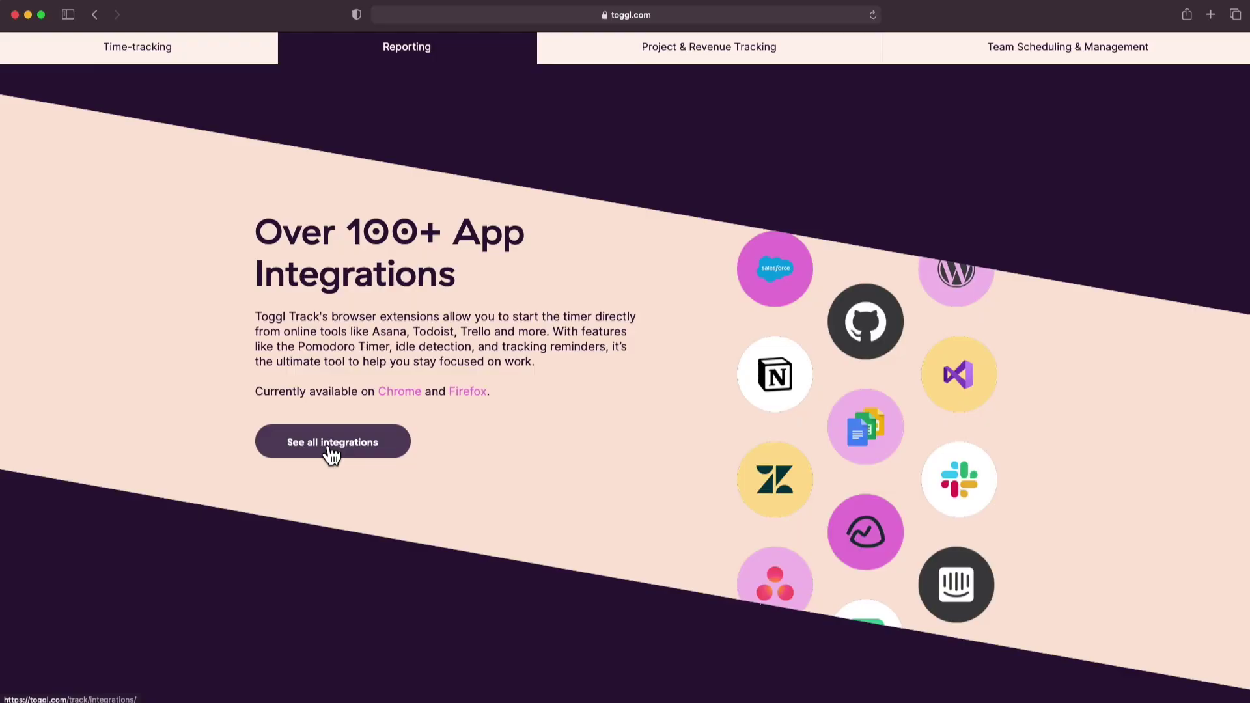
Step: Browse the full catalogue of Toggl app integrations
{"action": "left_click", "coordinate": [329, 450]}
{"action": "scroll", "coordinate": [399, 446], "scroll_direction": "down", "scroll_amount": 3}
{"action": "scroll", "coordinate": [407, 452], "scroll_direction": "down", "scroll_amount": 5}
{"action": "scroll", "coordinate": [410, 454], "scroll_direction": "down", "scroll_amount": 5}
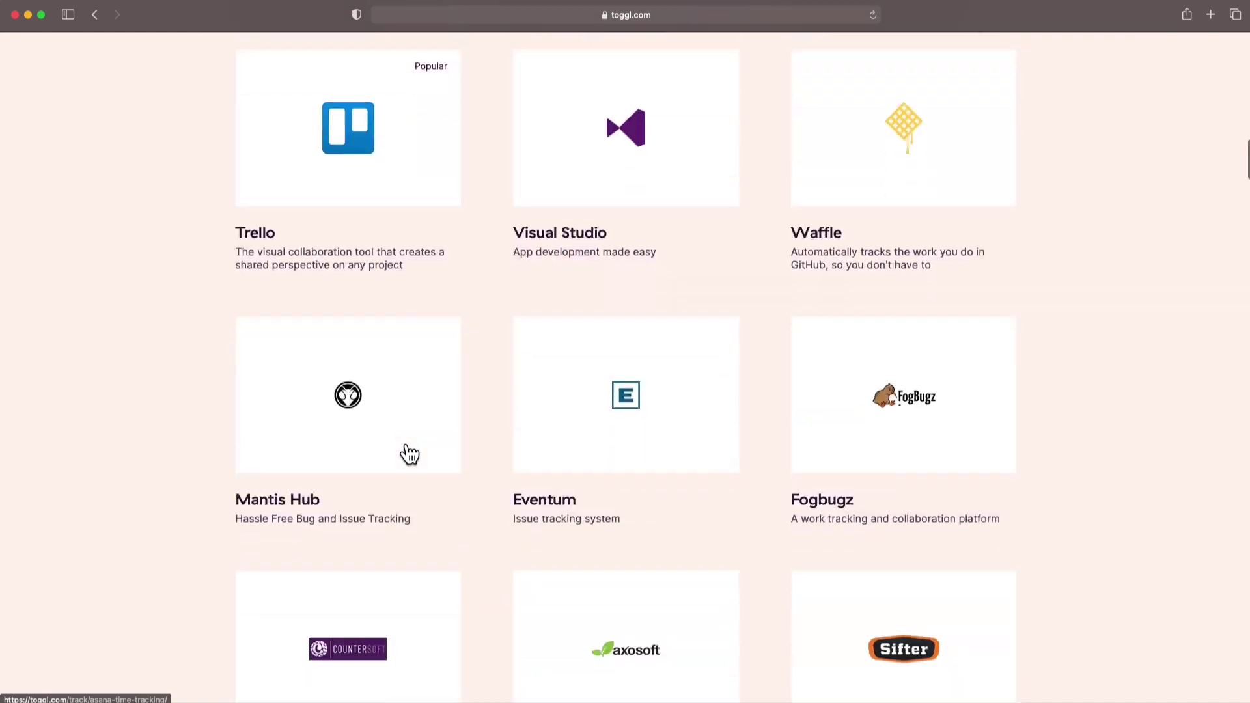
{"action": "scroll", "coordinate": [409, 455], "scroll_direction": "down", "scroll_amount": 5}
{"action": "scroll", "coordinate": [409, 454], "scroll_direction": "down", "scroll_amount": 5}
{"action": "scroll", "coordinate": [410, 454], "scroll_direction": "down", "scroll_amount": 5}
{"action": "scroll", "coordinate": [410, 455], "scroll_direction": "down", "scroll_amount": 5}
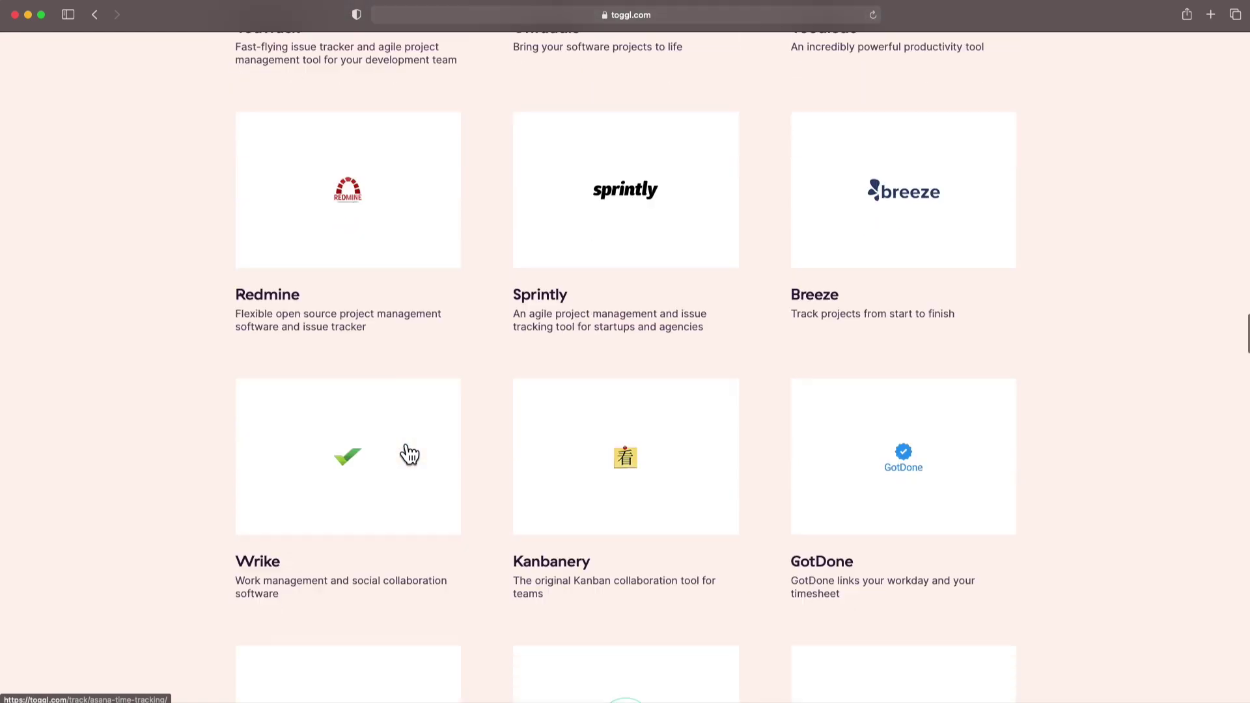
{"action": "scroll", "coordinate": [408, 455], "scroll_direction": "down", "scroll_amount": 5}
{"action": "scroll", "coordinate": [409, 454], "scroll_direction": "down", "scroll_amount": 5}
{"action": "scroll", "coordinate": [409, 453], "scroll_direction": "down", "scroll_amount": 5}
{"action": "scroll", "coordinate": [409, 455], "scroll_direction": "down", "scroll_amount": 5}
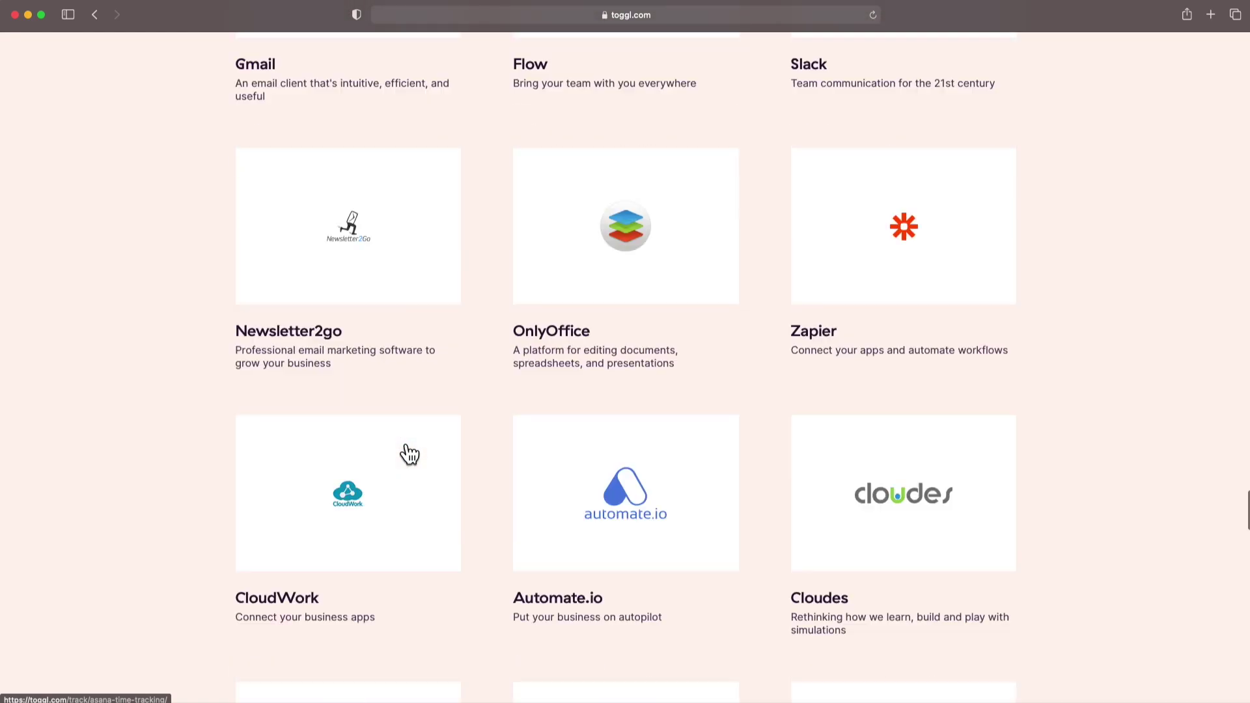
{"action": "scroll", "coordinate": [410, 454], "scroll_direction": "down", "scroll_amount": 5}
{"action": "scroll", "coordinate": [410, 453], "scroll_direction": "down", "scroll_amount": 5}
{"action": "scroll", "coordinate": [409, 455], "scroll_direction": "down", "scroll_amount": 5}
{"action": "scroll", "coordinate": [409, 454], "scroll_direction": "down", "scroll_amount": 10}
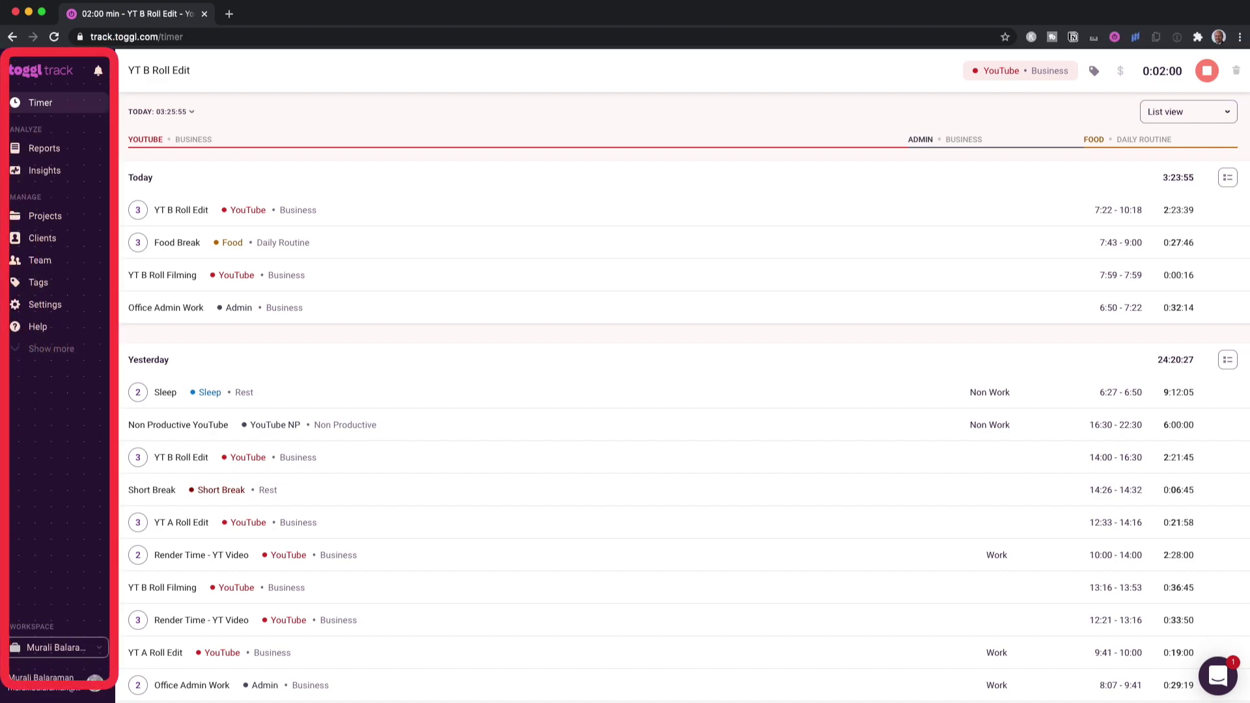
Step: Stop the running YT B Roll Edit entry and begin describing a new time entry
{"action": "key", "text": "s"}
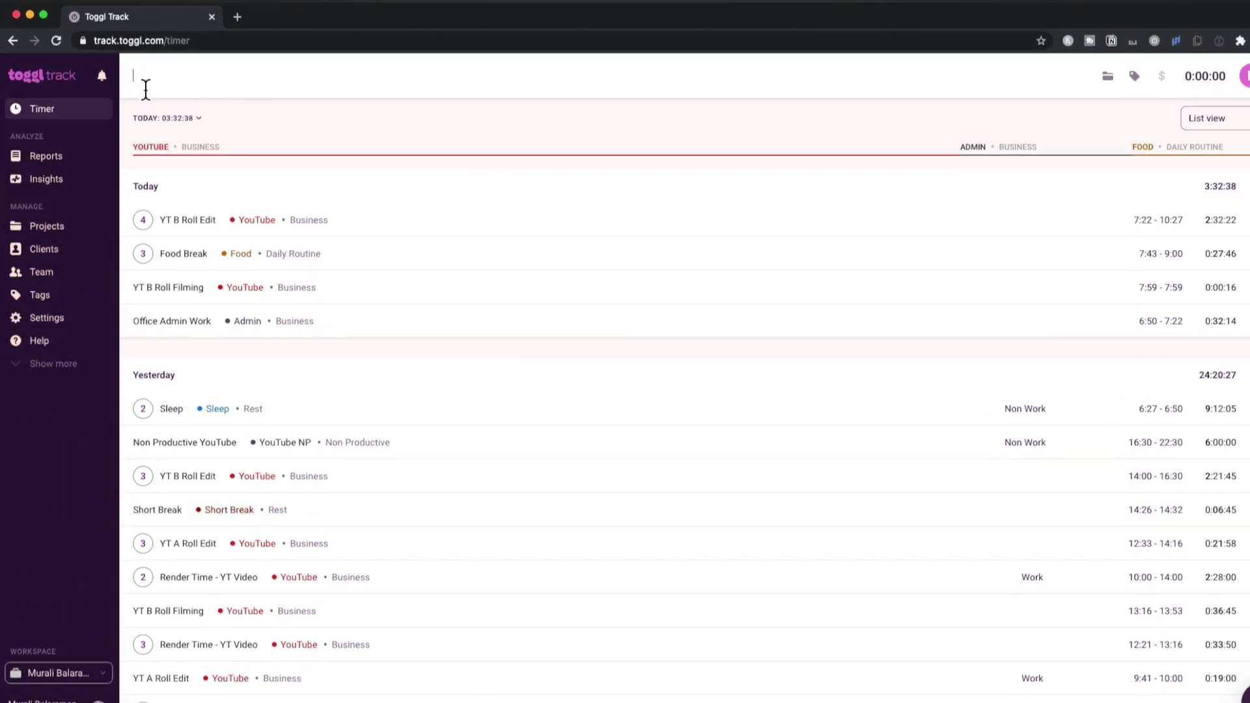
{"action": "left_click", "coordinate": [145, 89]}
{"action": "type", "text": "B Roll Edit"}
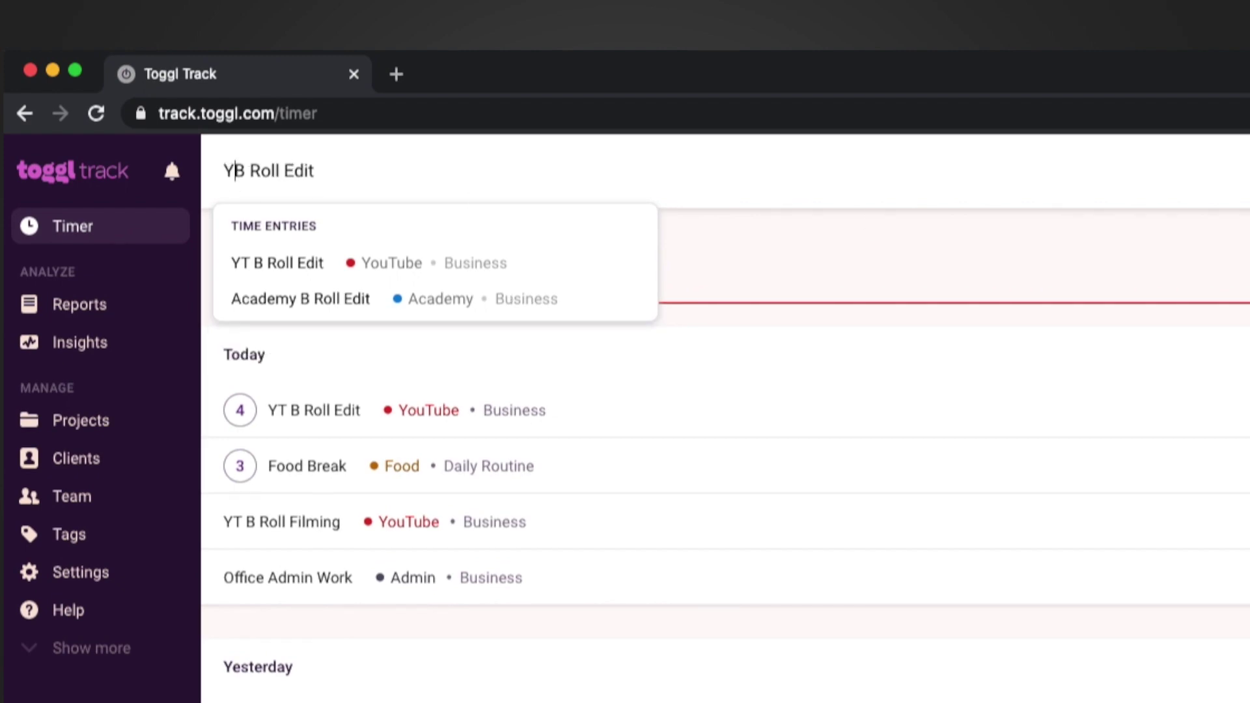
{"action": "type", "text": "T"}
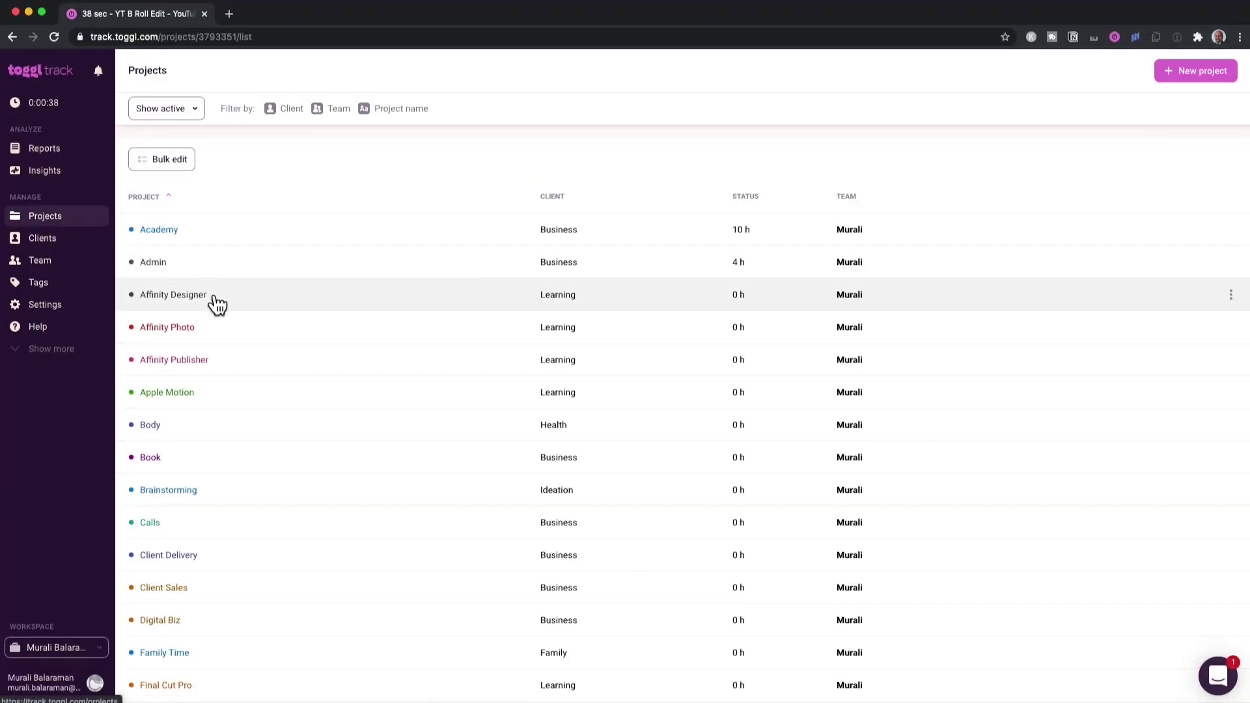
{"action": "scroll", "coordinate": [273, 391], "scroll_direction": "down", "scroll_amount": 2}
{"action": "scroll", "coordinate": [276, 396], "scroll_direction": "down", "scroll_amount": 2}
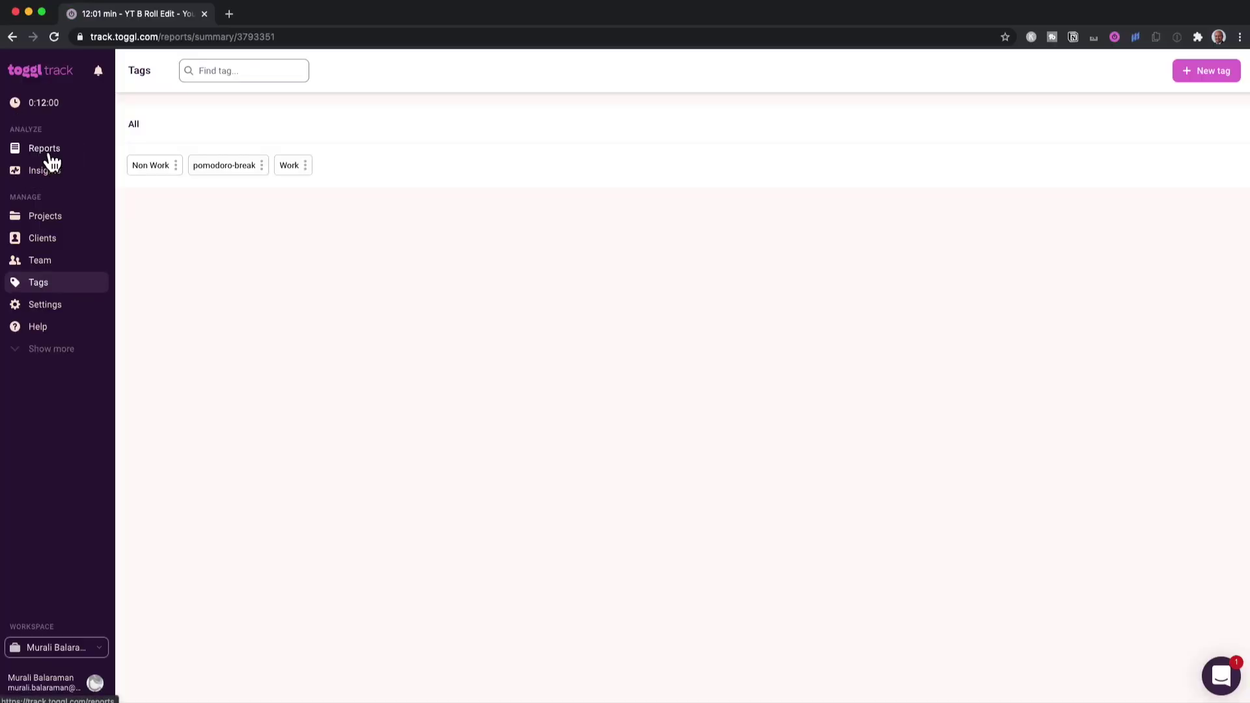
Step: Show the Tags list on the way to the weekly Summary report
{"action": "left_click", "coordinate": [49, 153]}
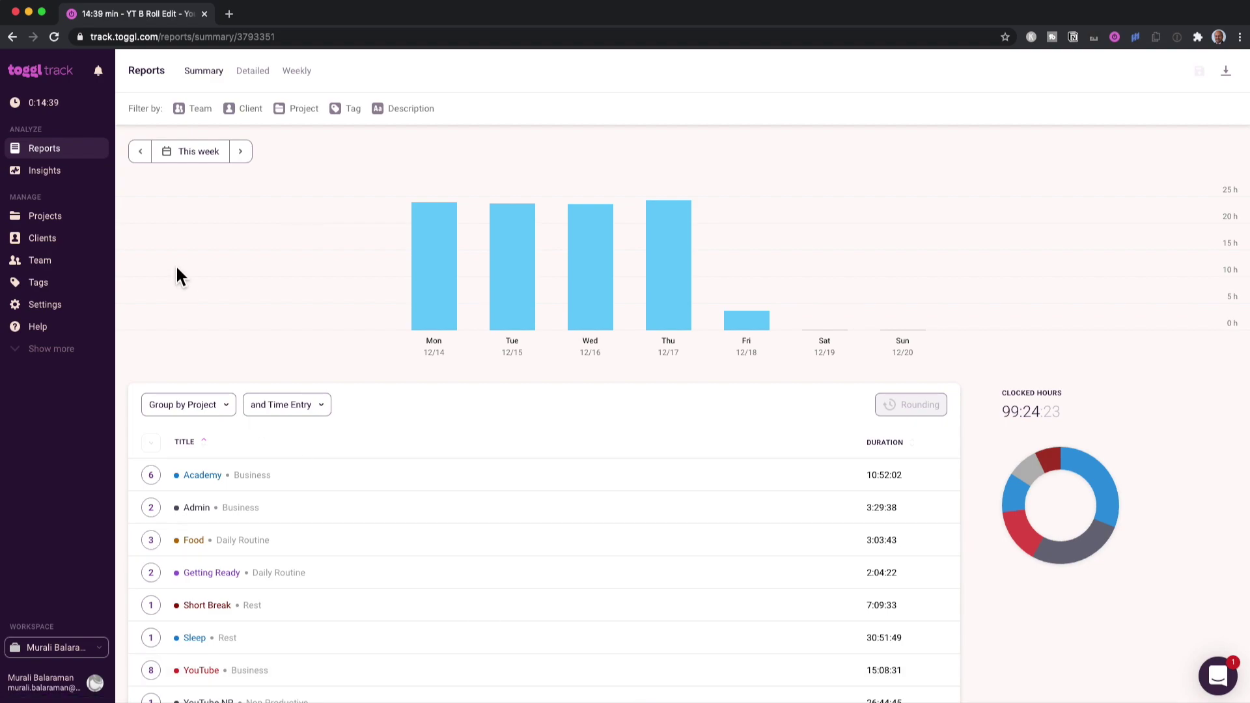
Step: Show the report's December 2020 date picker and the browser extension's time entries
{"action": "left_click", "coordinate": [199, 153]}
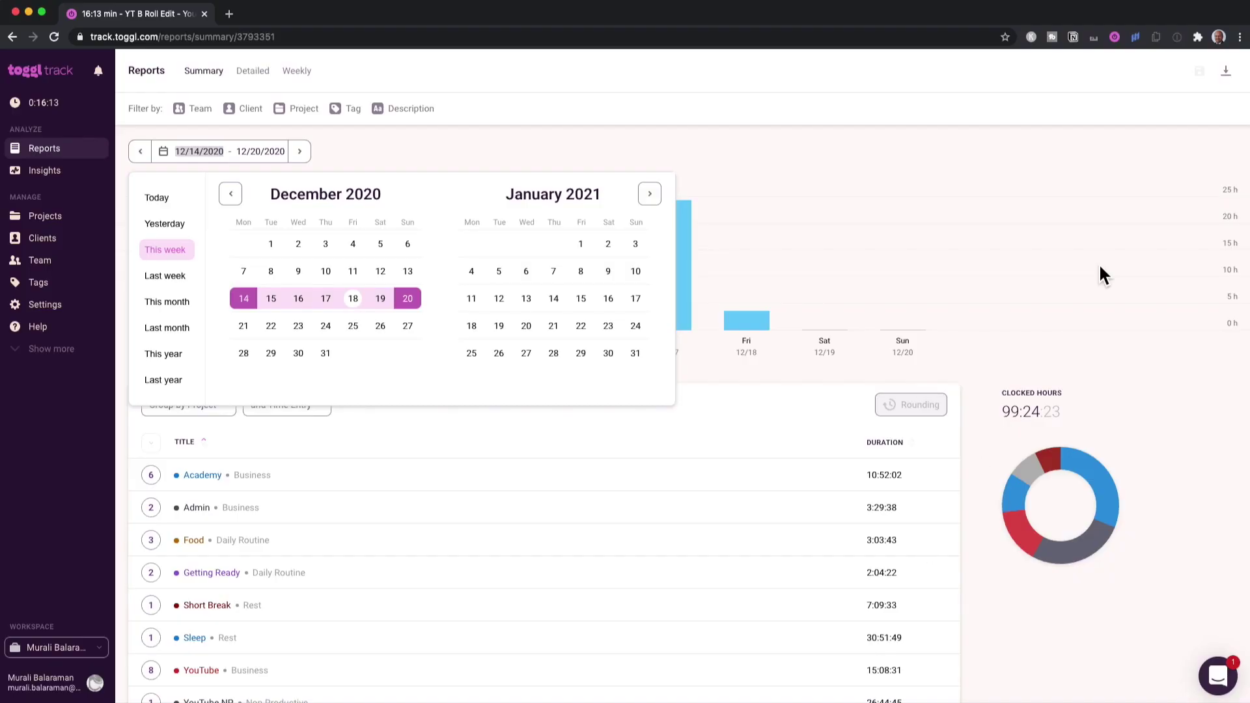
{"action": "left_click", "coordinate": [1117, 40]}
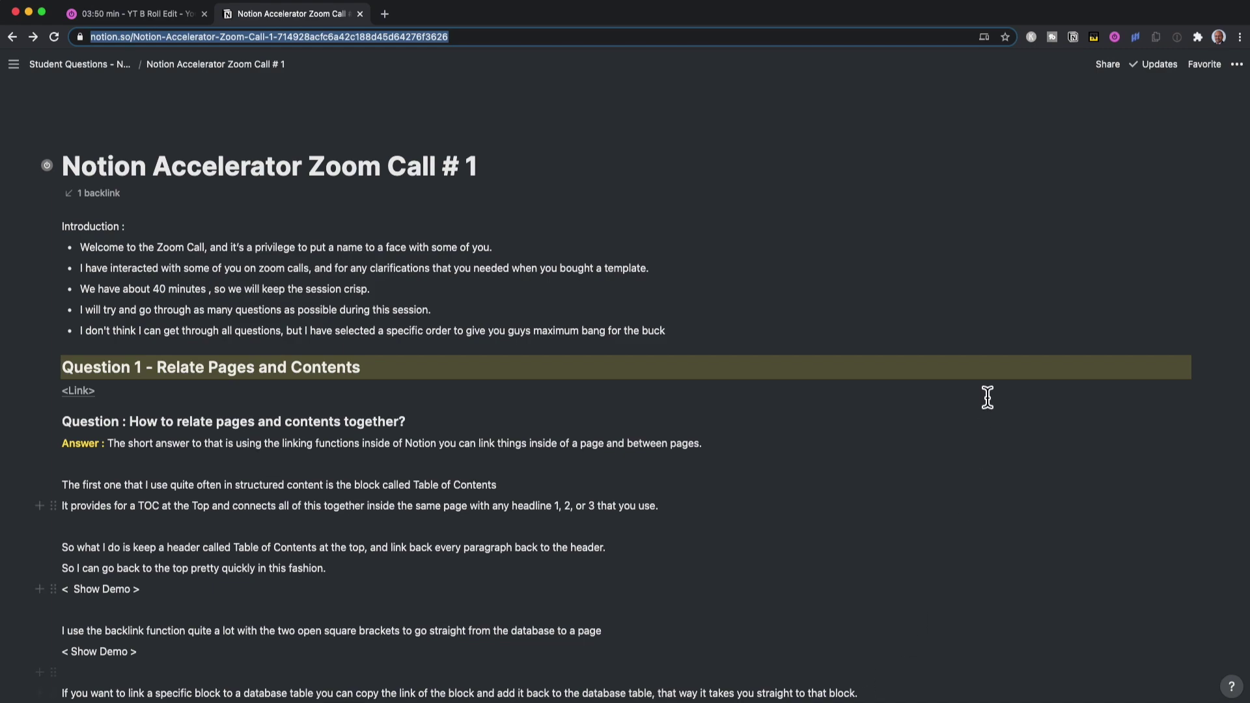
Step: Start a Toggl timer for the Notion Accelerator Zoom Call # 1 page and return to Toggl's timer view
{"action": "right_click", "coordinate": [1052, 69]}
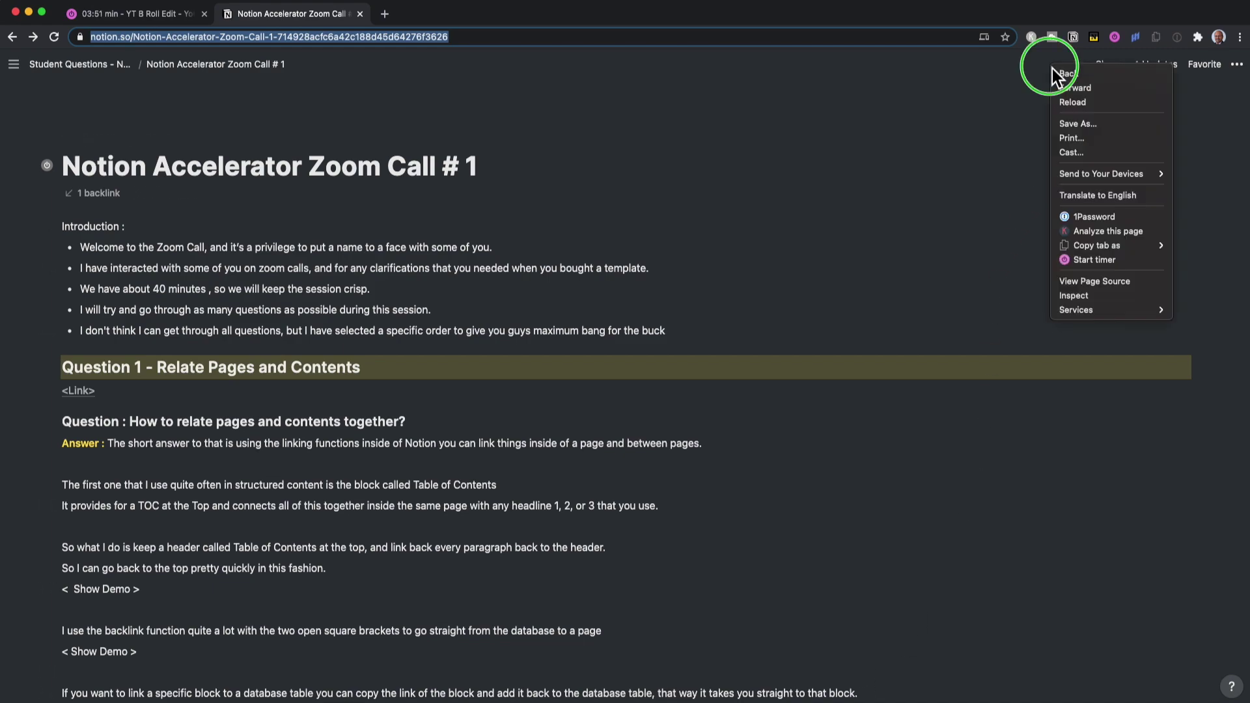
{"action": "left_click", "coordinate": [1128, 266]}
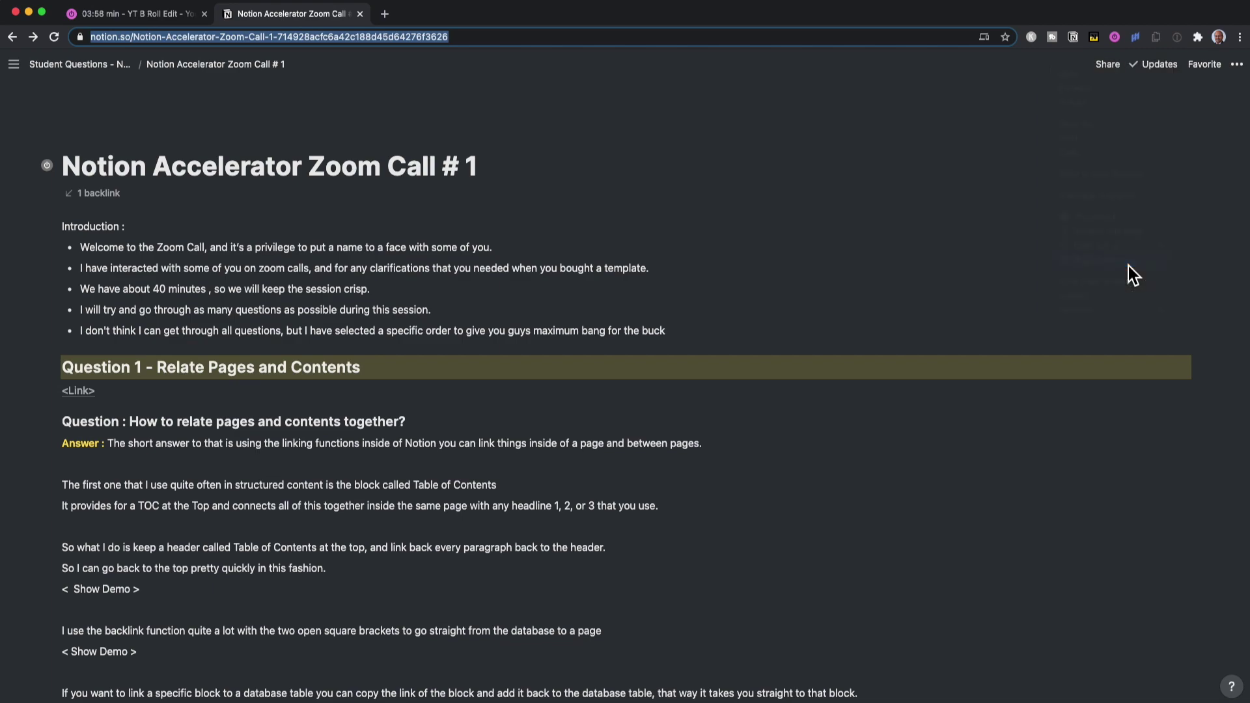
{"action": "left_click", "coordinate": [169, 18]}
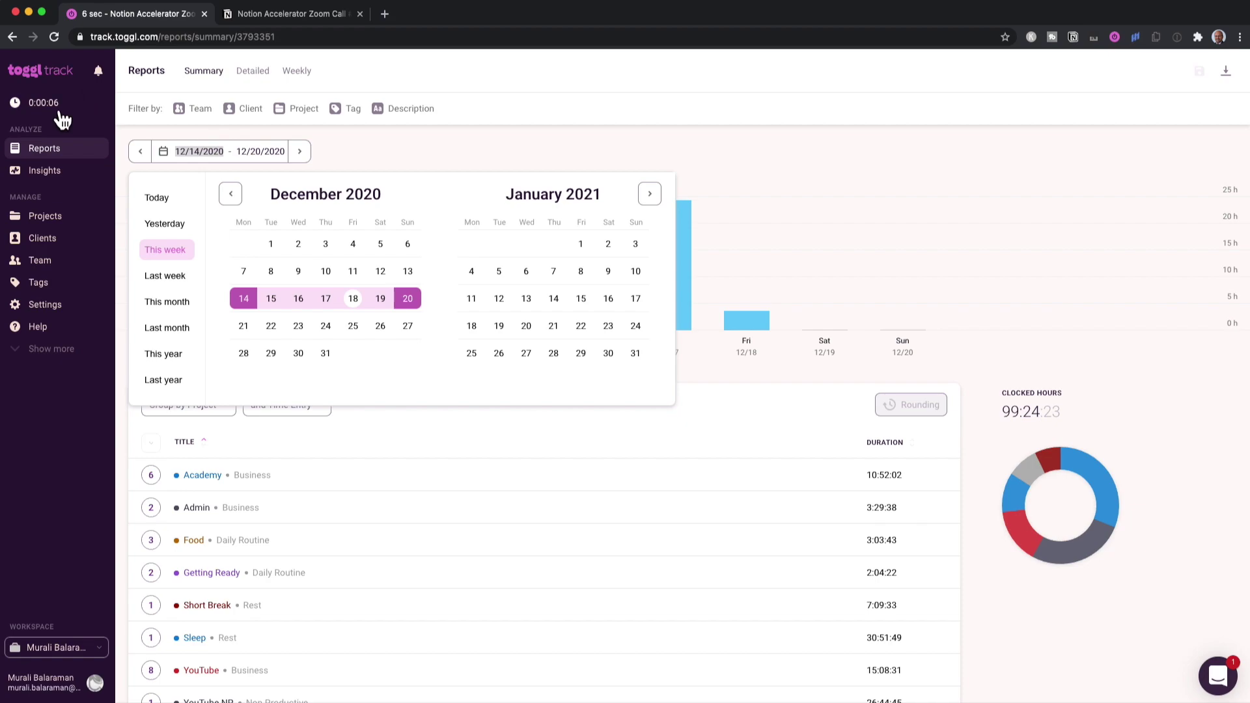
{"action": "left_click", "coordinate": [48, 113]}
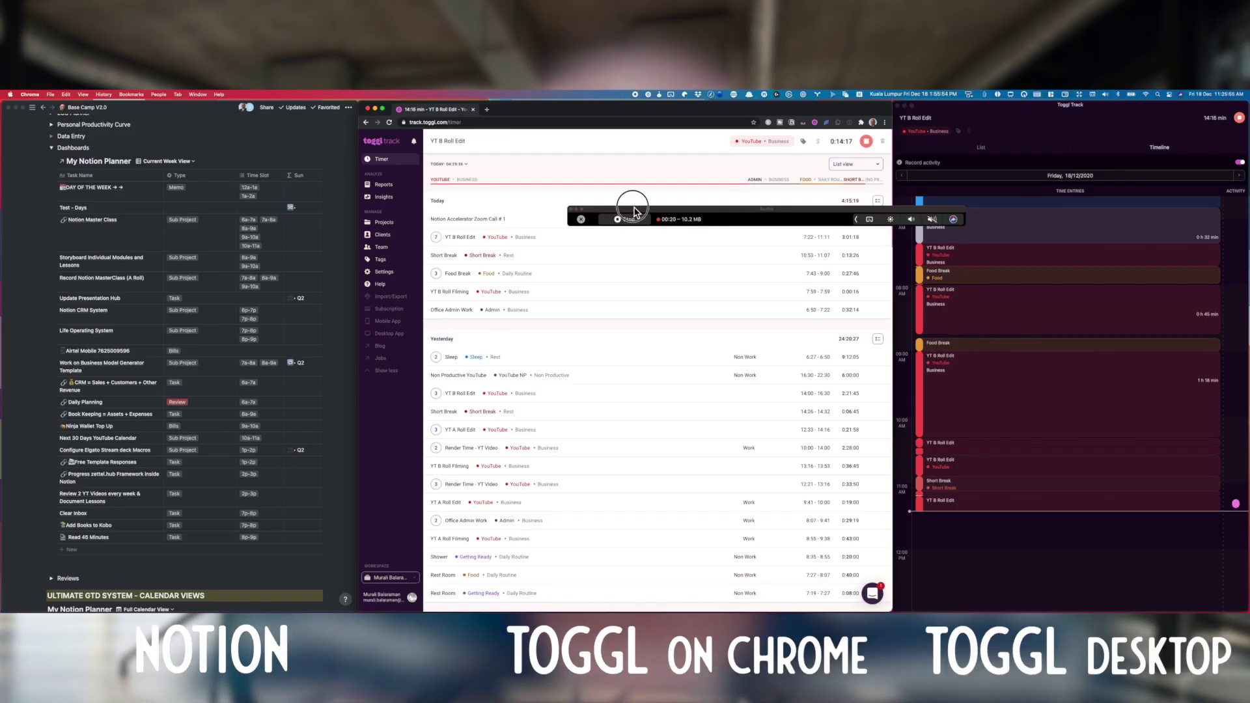
Step: Arrange Notion, Toggl in Chrome and Toggl Desktop side by side
{"action": "left_click_drag", "start_coordinate": [634, 210], "coordinate": [548, 116]}
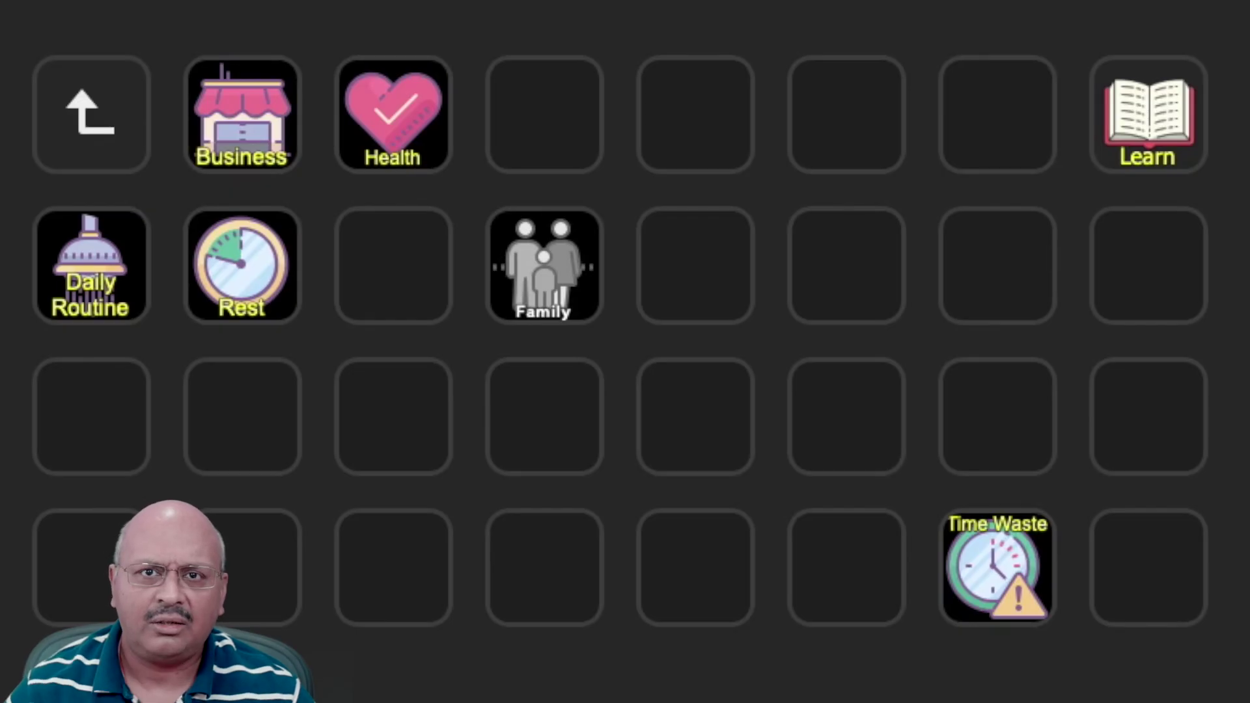
Step: Navigate the Stream Deck into the Business folder, then its YouTube Toggl keys
{"action": "left_click", "coordinate": [240, 124]}
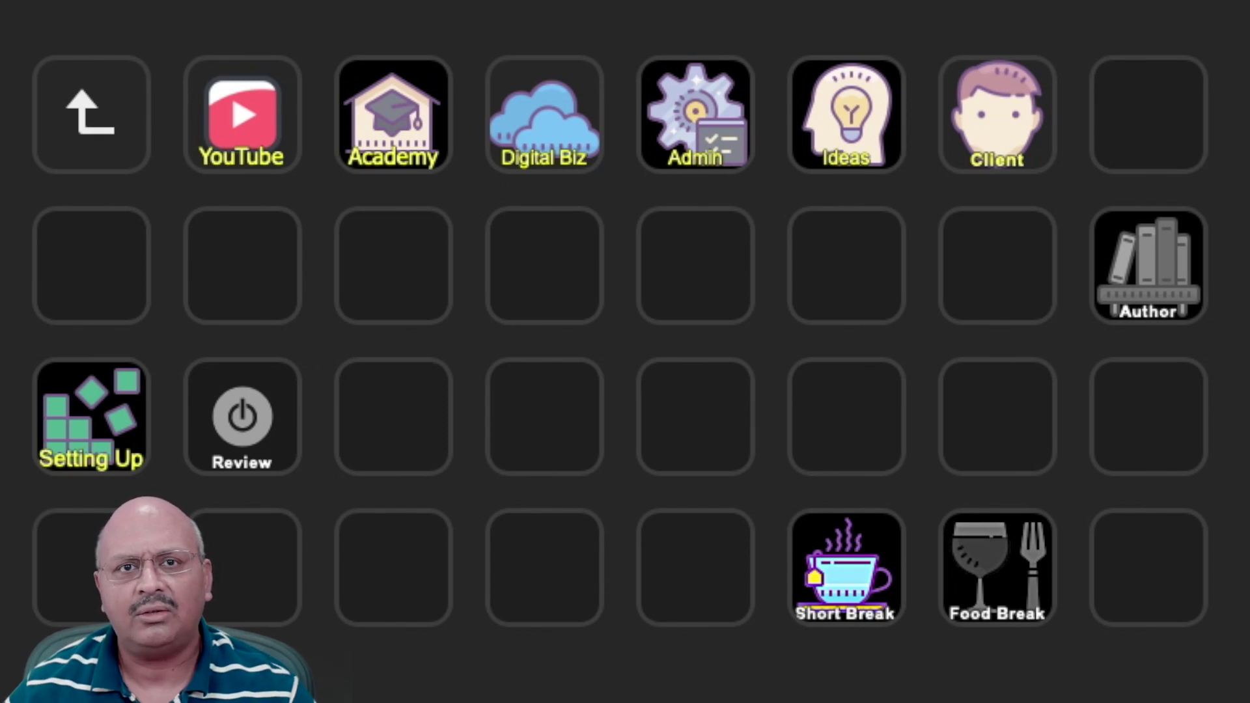
{"action": "left_click", "coordinate": [242, 116]}
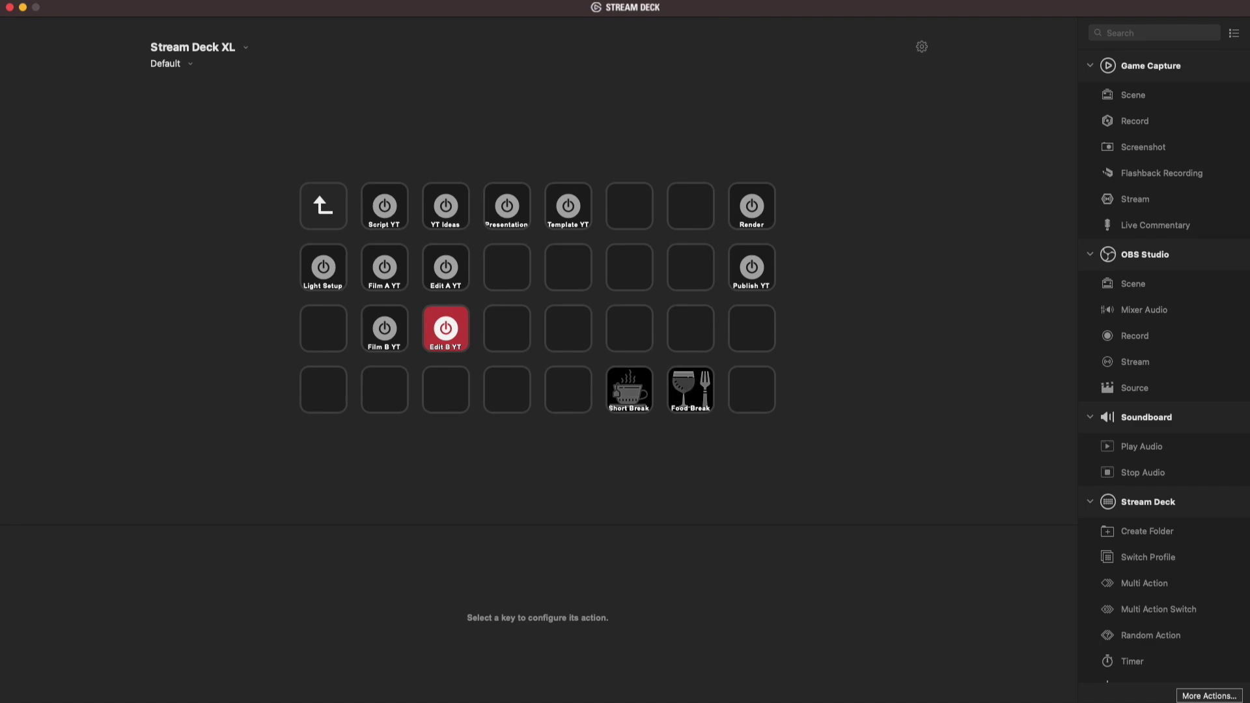
Step: Show the Edit B YT key's Toggl settings with entry name YT B Roll Edit and preview its second state
{"action": "left_click", "coordinate": [443, 336]}
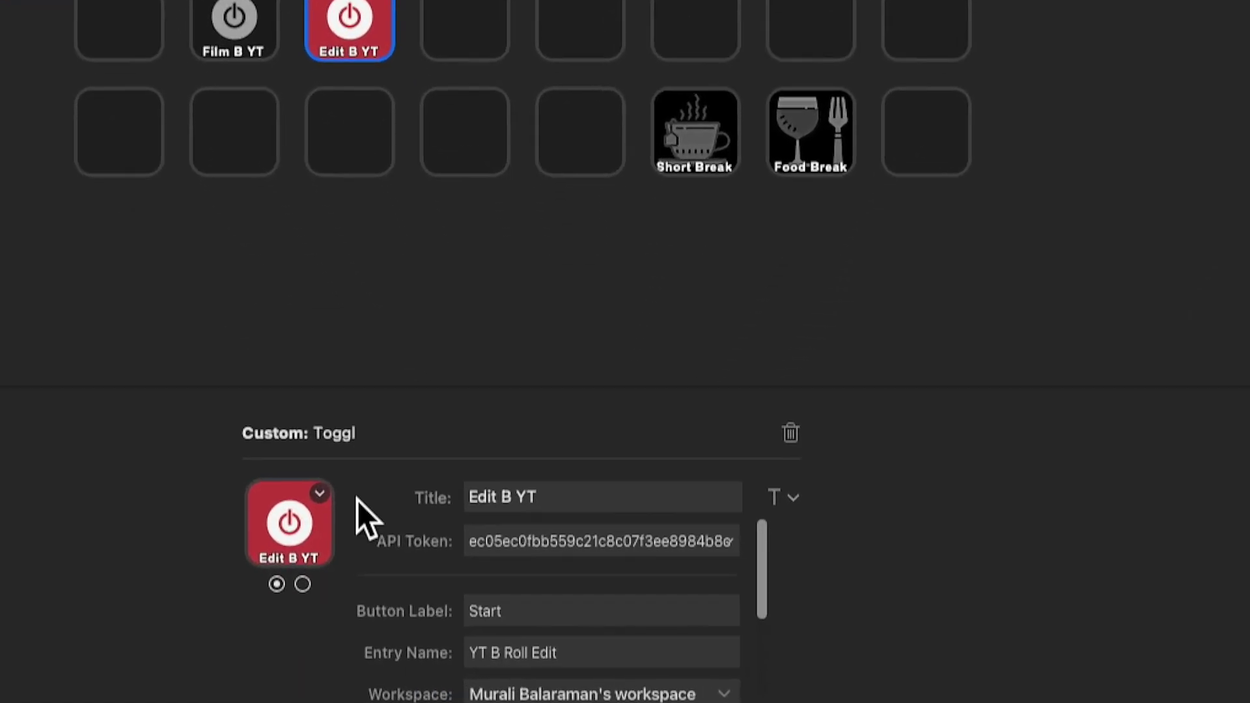
{"action": "left_click", "coordinate": [269, 572]}
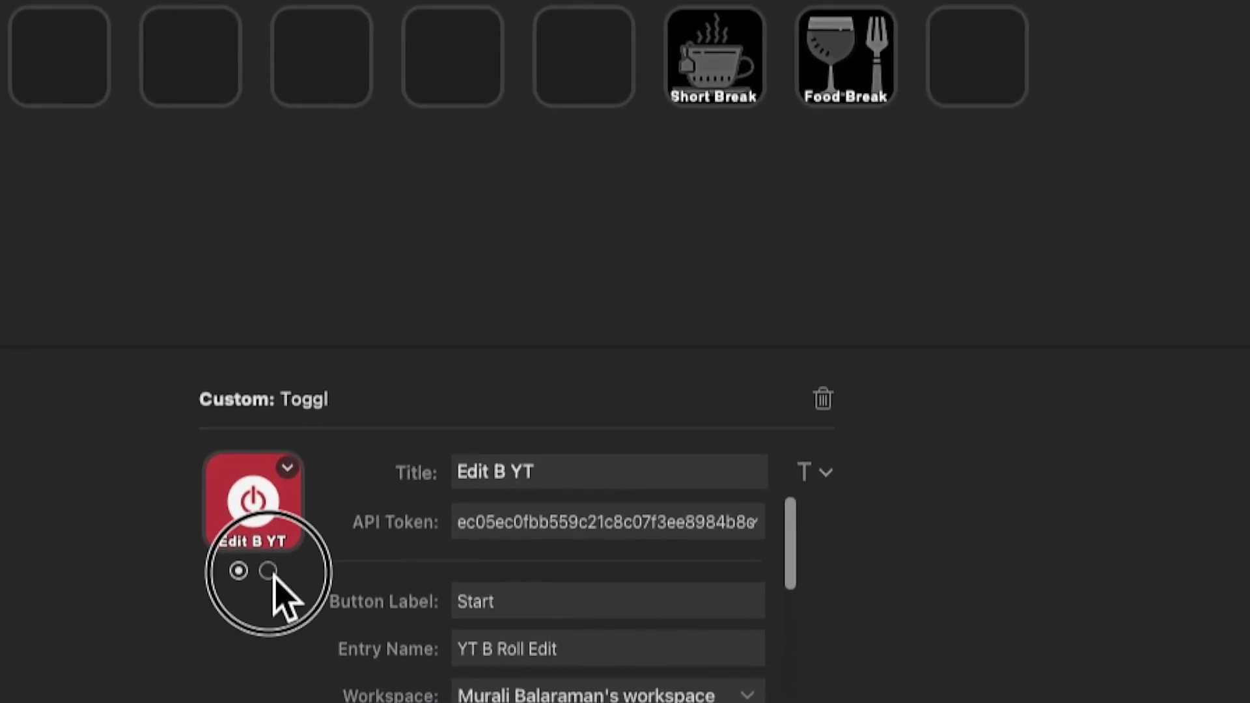